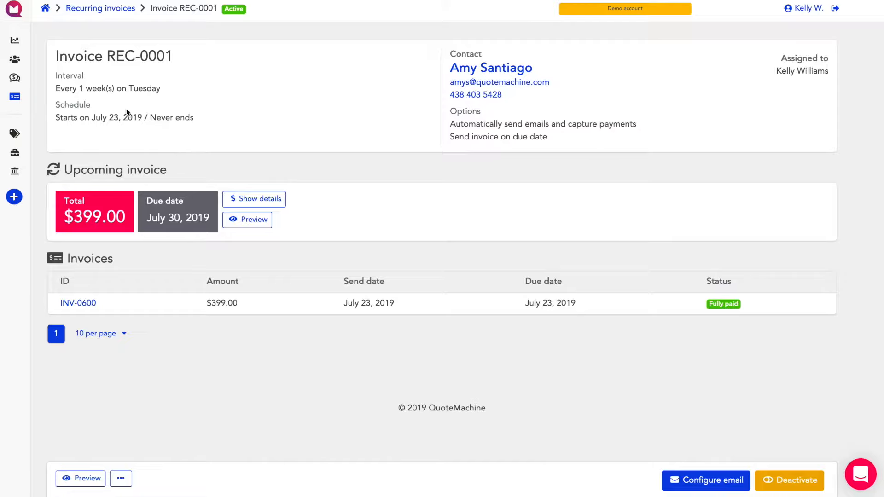
# Step: Open due invoice INV-0601 from the dashboard and preview the invoice as the customer sees it
pyautogui.click(19, 42)
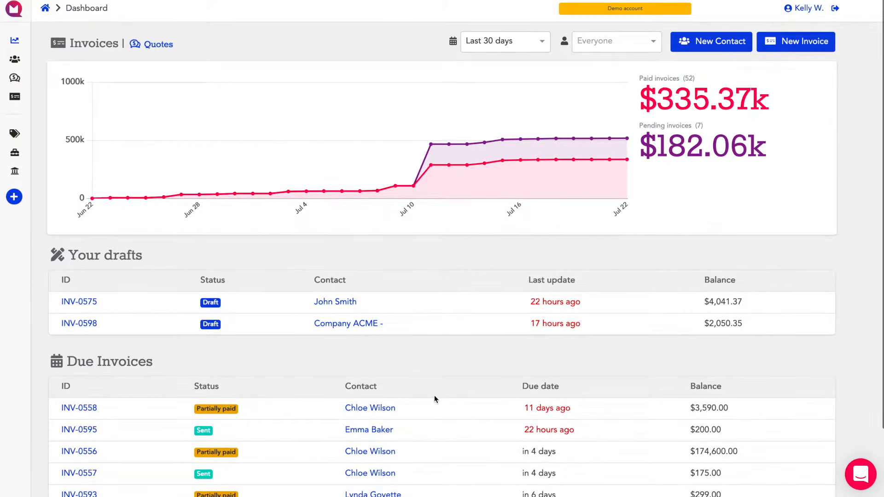
pyautogui.scroll(-3, 435, 398)
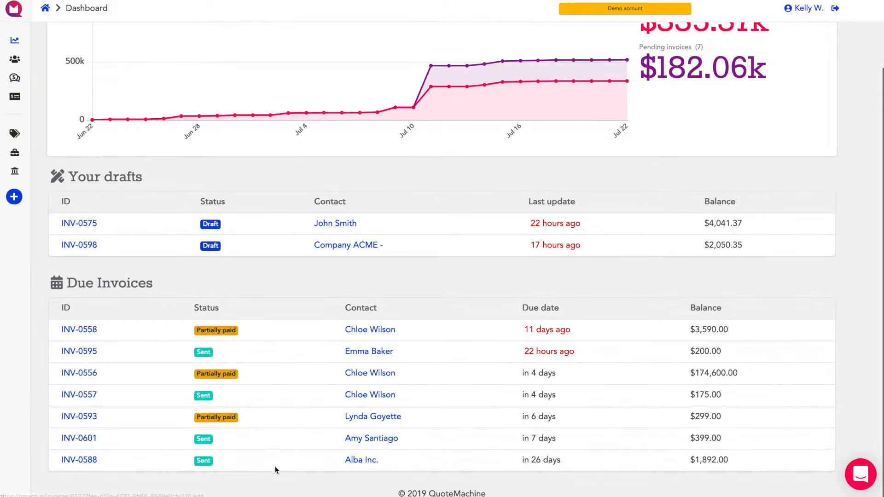
pyautogui.click(79, 438)
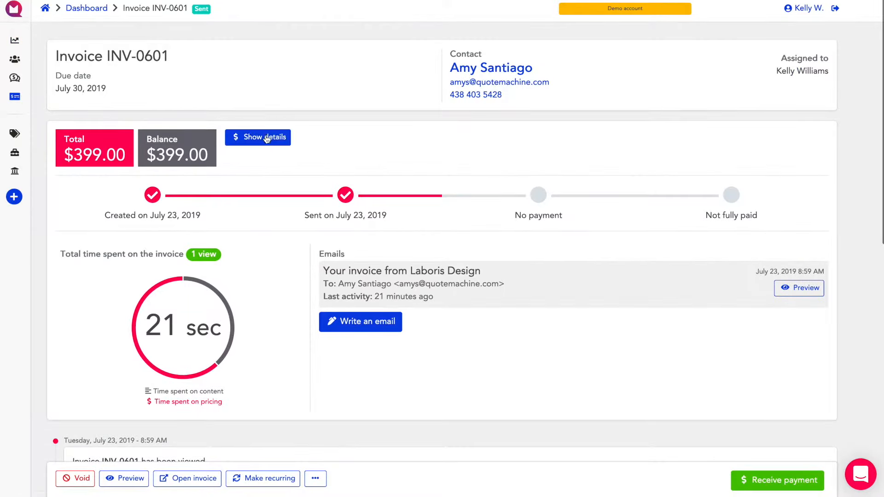
pyautogui.click(137, 481)
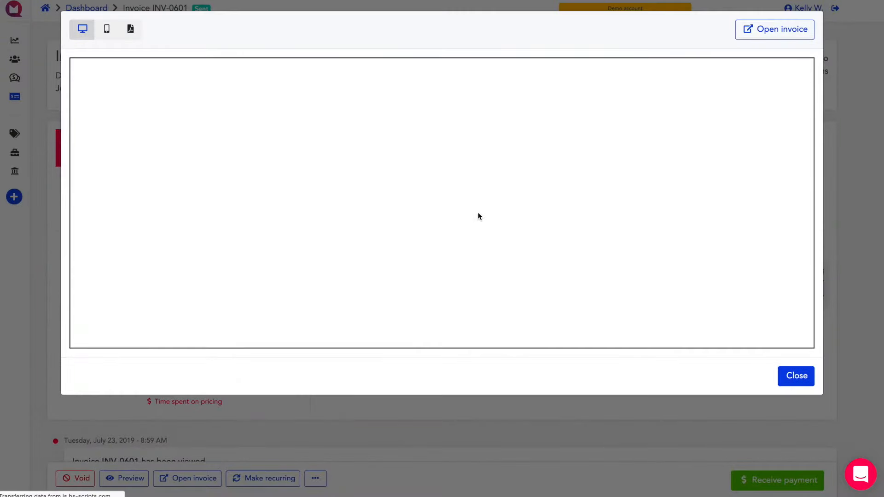
pyautogui.scroll(-3, 525, 288)
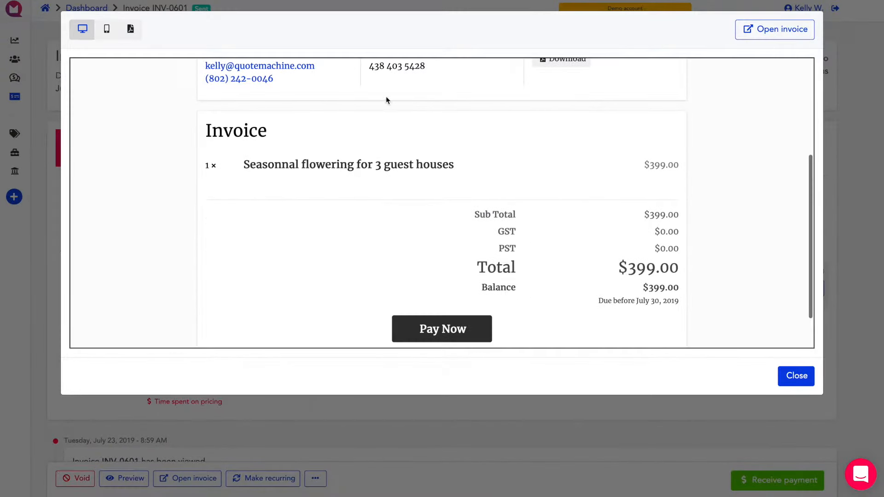
pyautogui.click(796, 376)
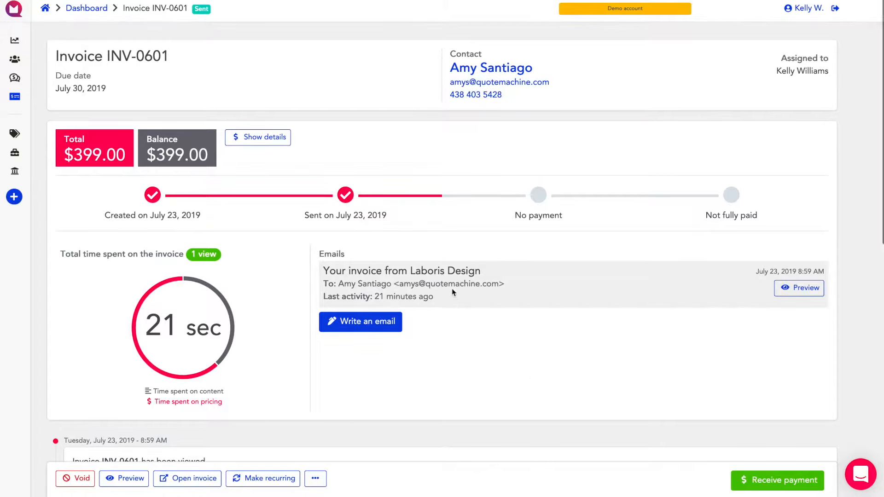
# Step: Make invoice INV-0601 recurring and look over the new draft down to its pricing table
pyautogui.scroll(-2, 267, 383)
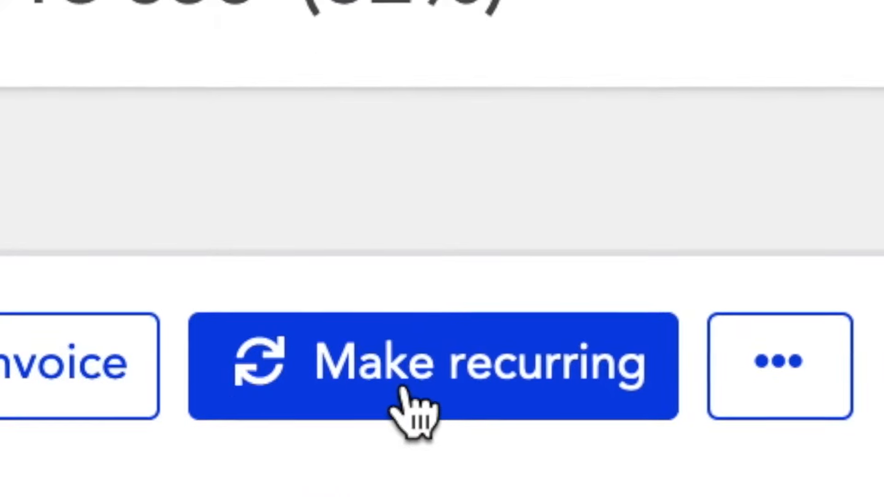
pyautogui.click(406, 391)
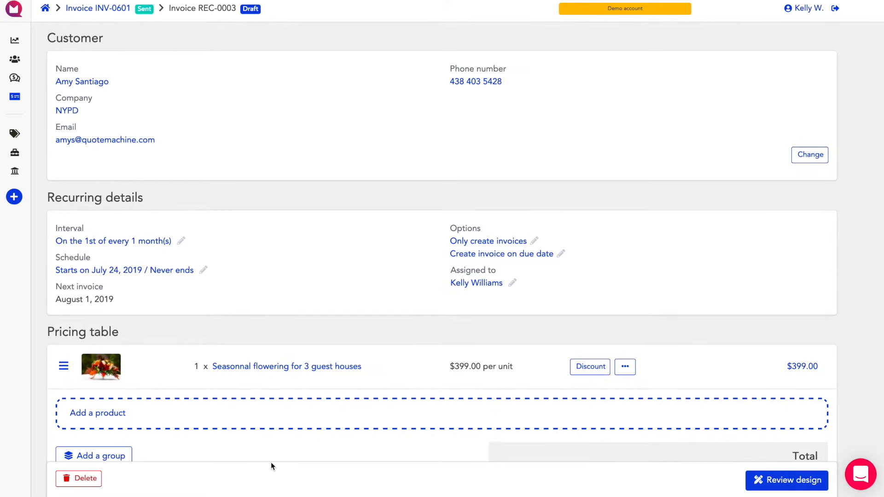
pyautogui.scroll(-3, 418, 458)
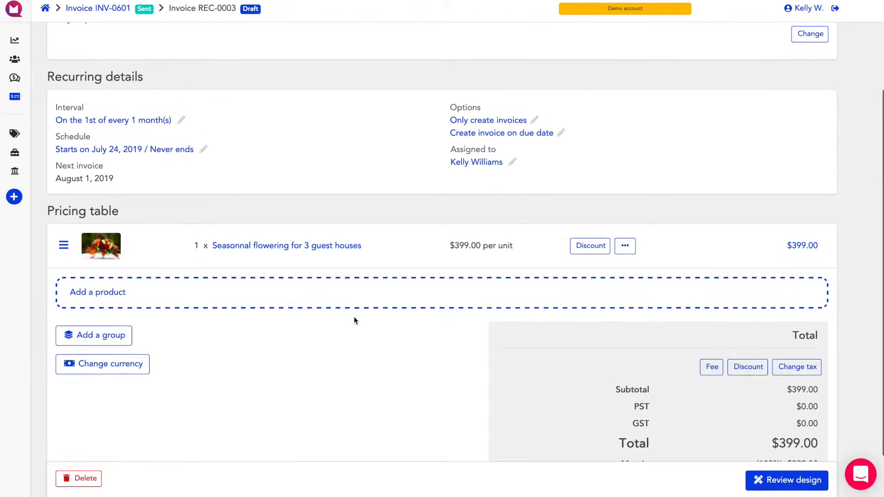
# Step: Set the recurring interval to weekly, every 1 week on Monday, and save it
pyautogui.scroll(3, 354, 318)
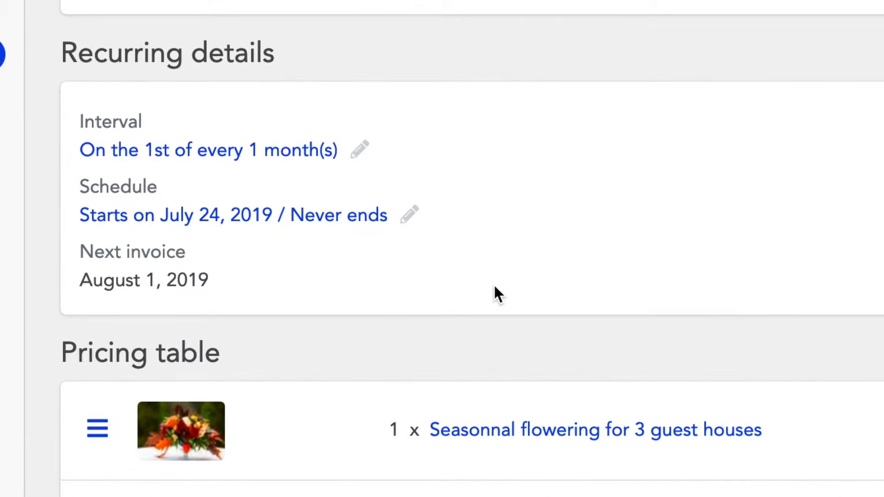
pyautogui.click(361, 152)
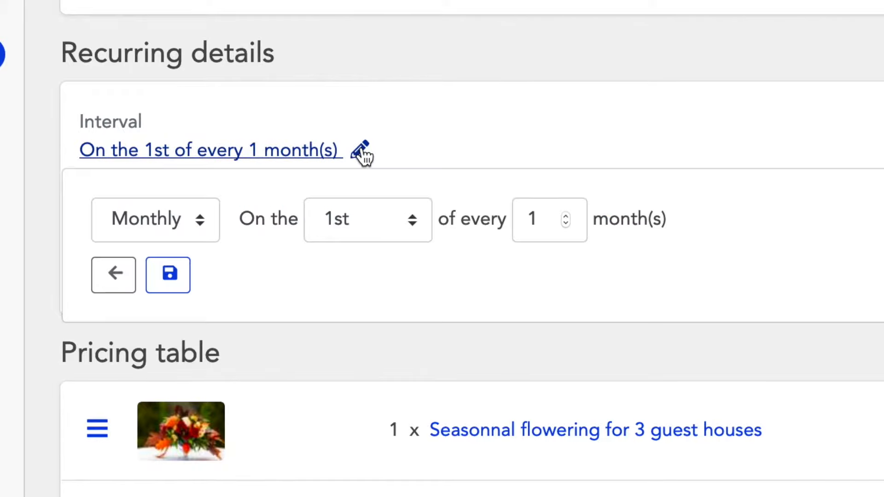
pyautogui.click(194, 223)
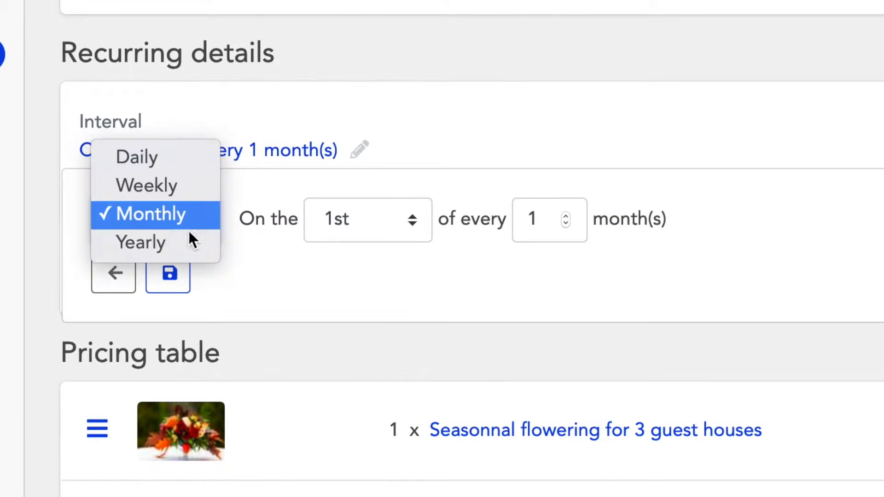
pyautogui.click(187, 186)
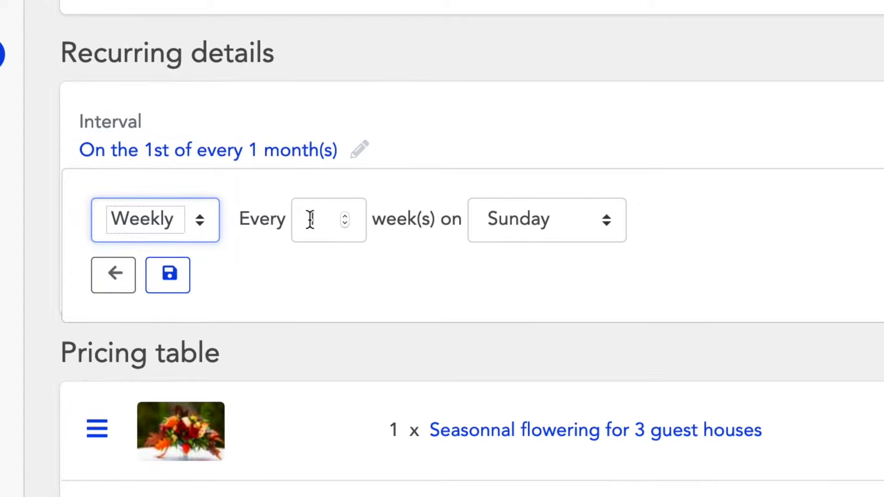
pyautogui.click(606, 222)
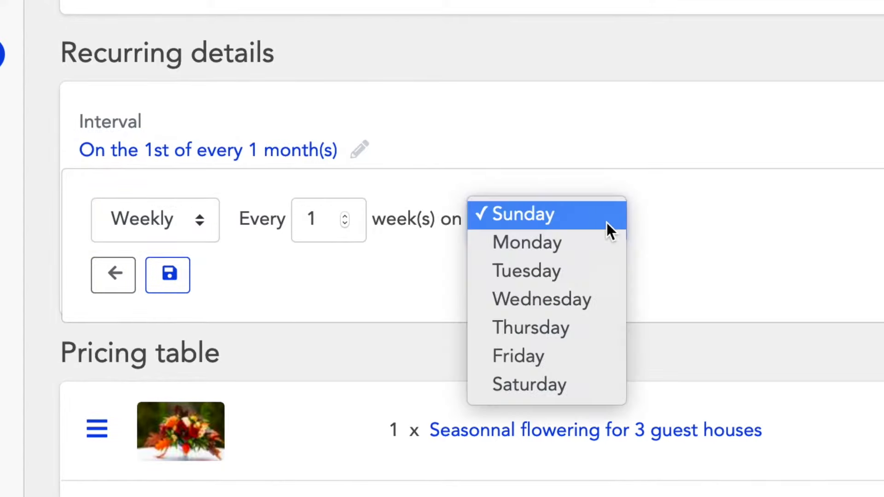
pyautogui.click(589, 254)
pyautogui.click(174, 282)
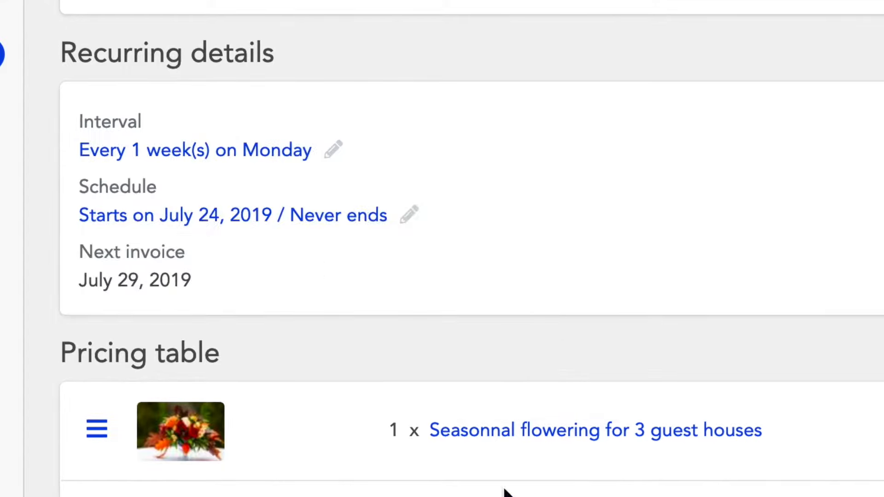
# Step: Set the recurring schedule to start on August 1, 2019, and save it
pyautogui.click(410, 215)
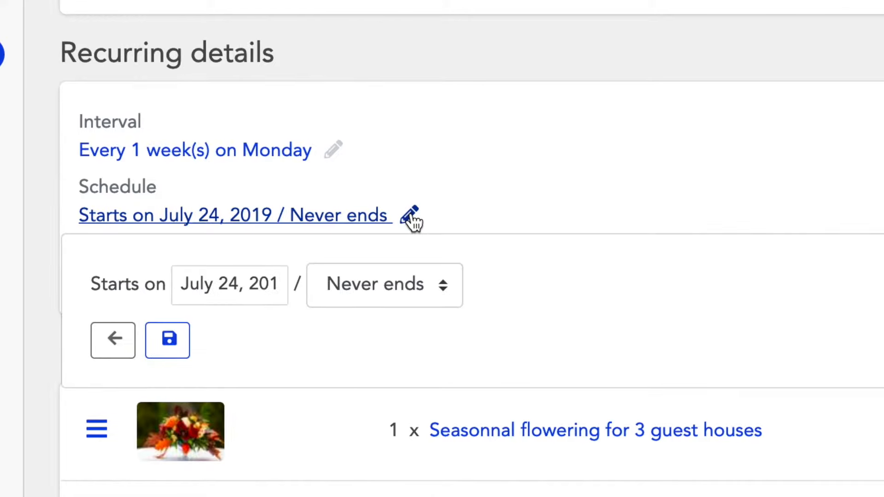
pyautogui.click(215, 286)
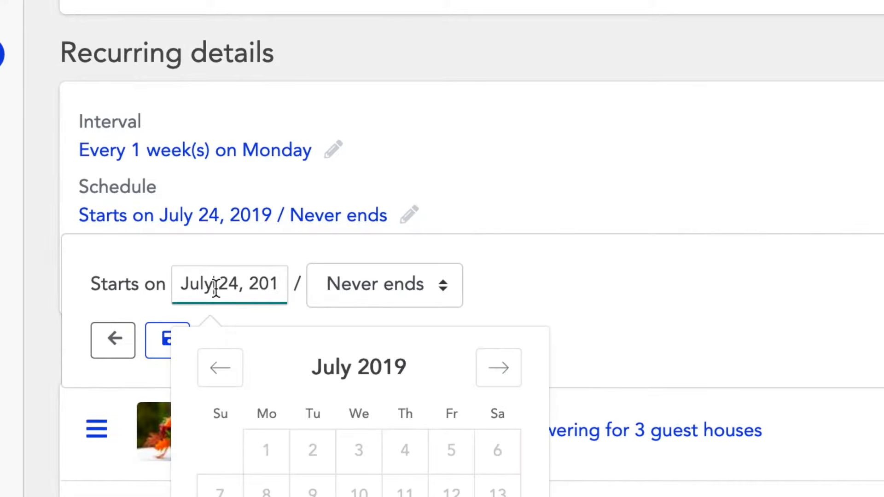
pyautogui.click(495, 379)
pyautogui.click(417, 460)
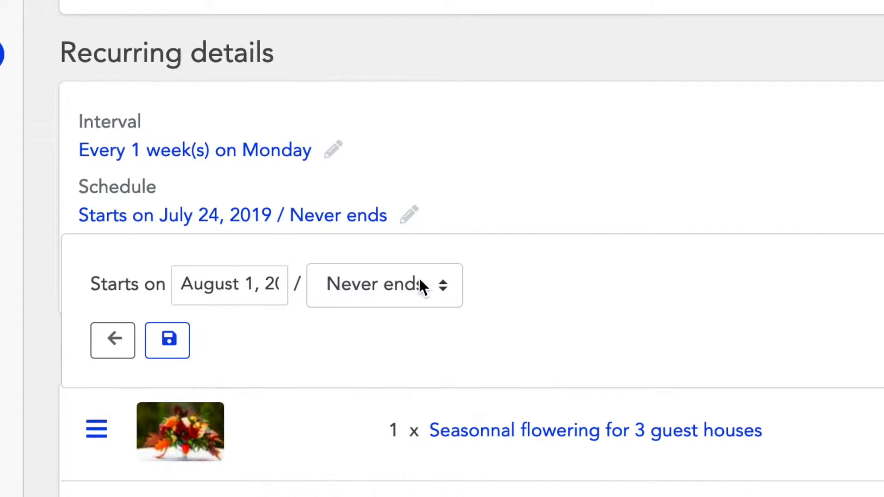
pyautogui.click(175, 355)
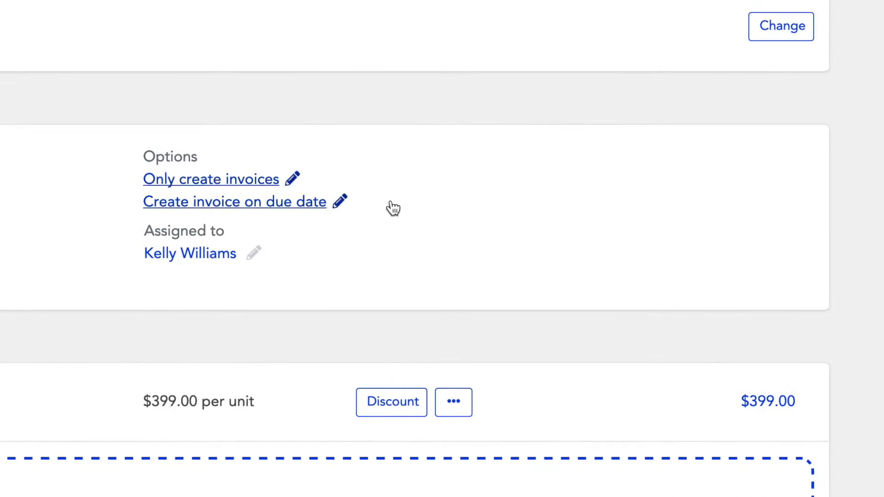
# Step: Enable automatic email sending and automatic payment capture on the default card in the recurring options, and save them
pyautogui.click(293, 180)
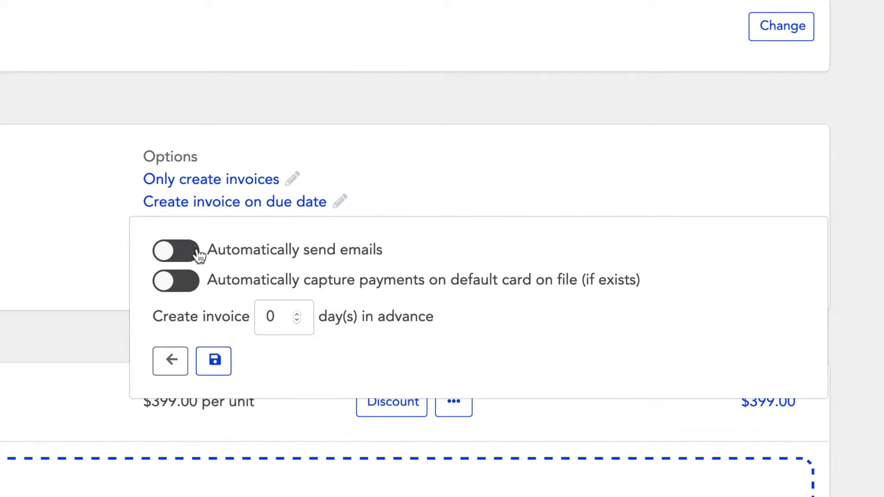
pyautogui.click(172, 253)
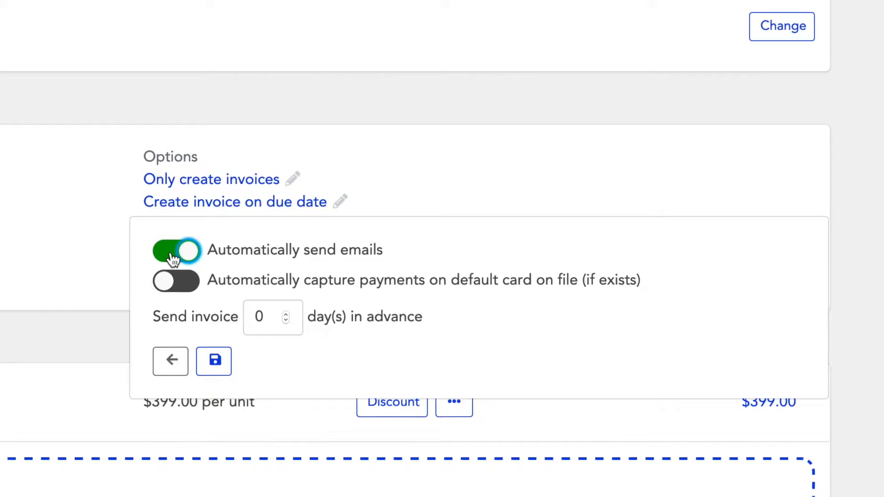
pyautogui.click(174, 293)
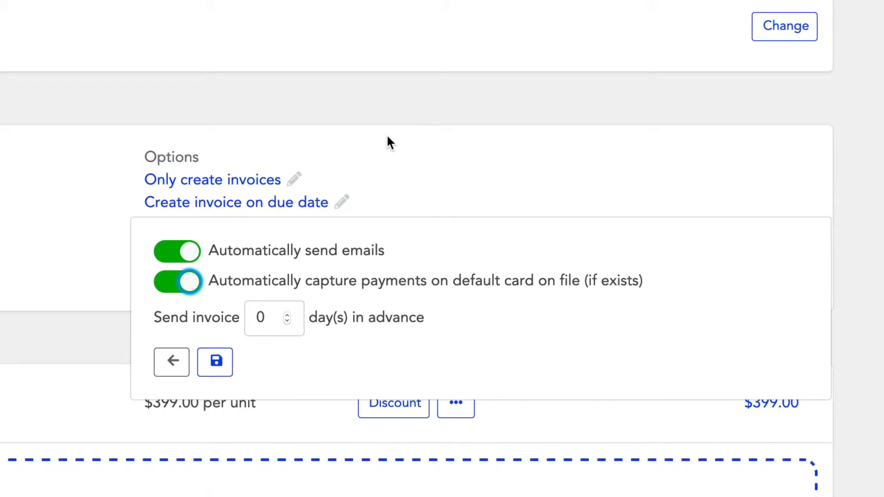
pyautogui.click(220, 364)
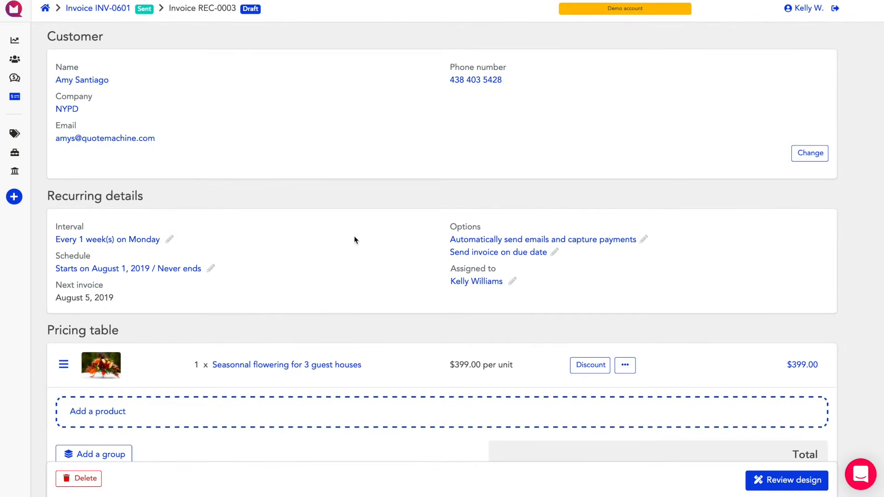
# Step: Review the recurring invoice's design, open its email configuration and activate the invoice with the prefilled email
pyautogui.scroll(-4, 413, 360)
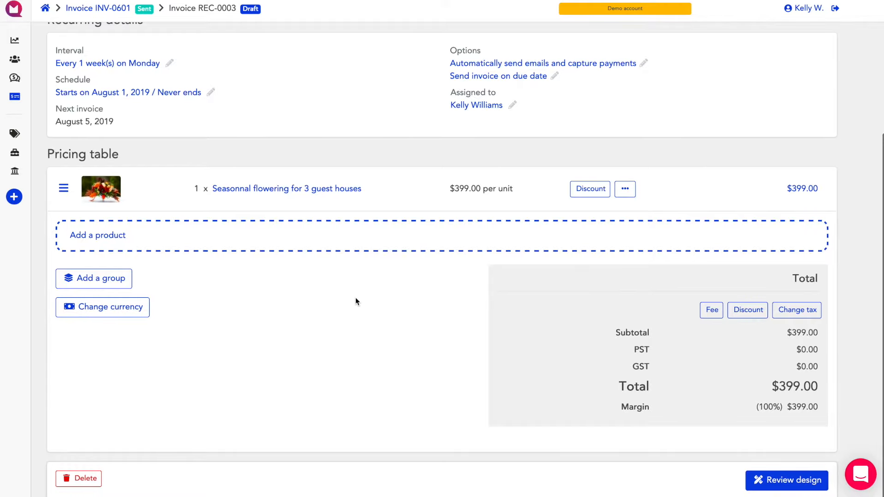
pyautogui.click(819, 489)
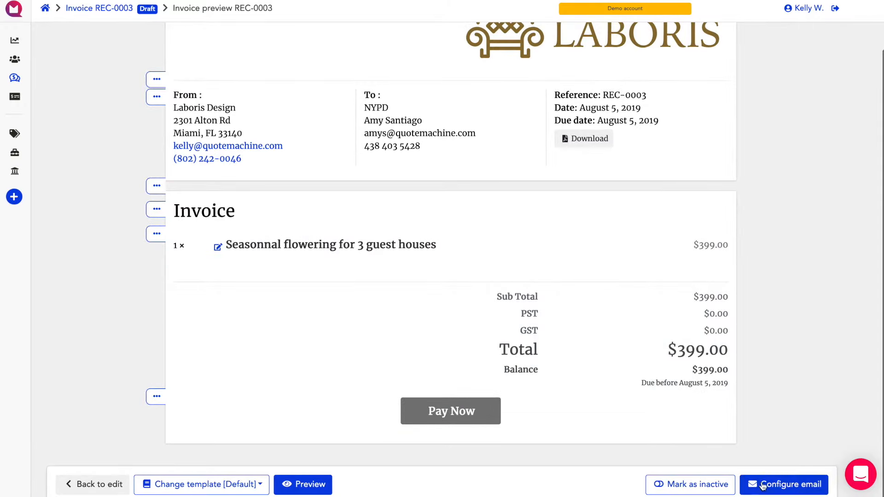
pyautogui.click(786, 487)
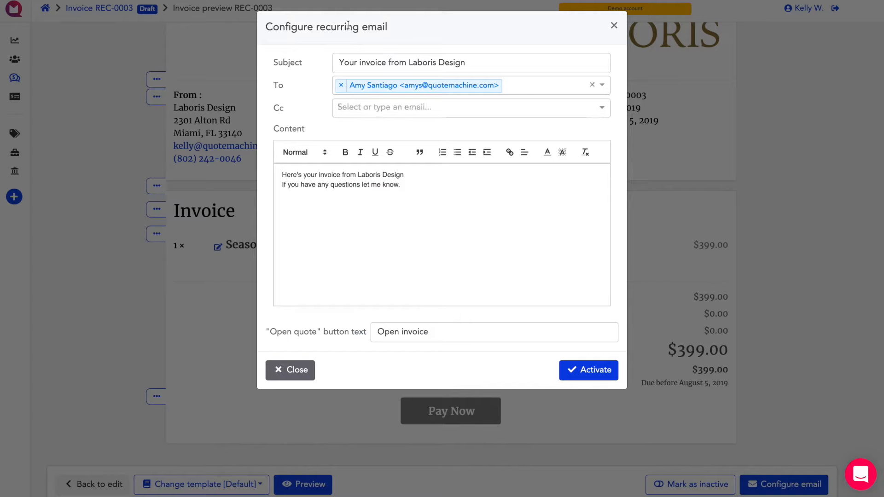
pyautogui.click(604, 371)
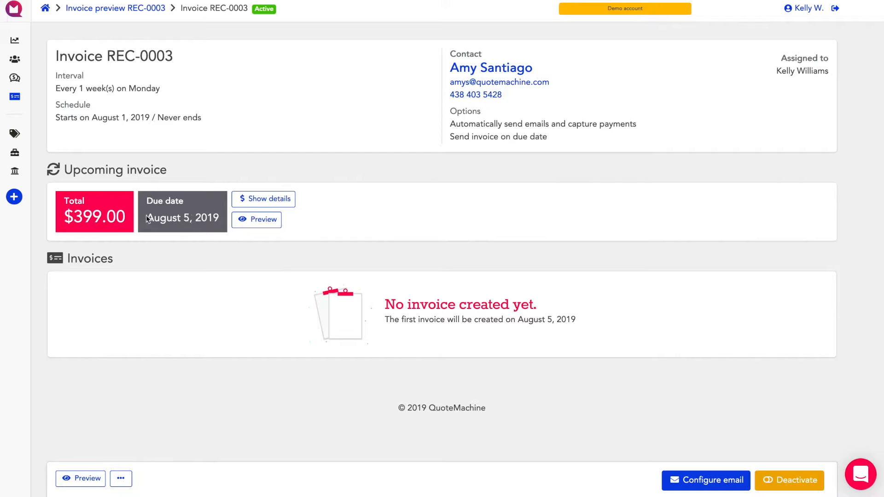
# Step: Examine the activated recurring invoice's upcoming due date and its section of created invoices
pyautogui.moveTo(147, 218); pyautogui.dragTo(186, 218)
pyautogui.moveTo(23, 97)
pyautogui.click(71, 279)
pyautogui.moveTo(72, 279); pyautogui.dragTo(194, 346)
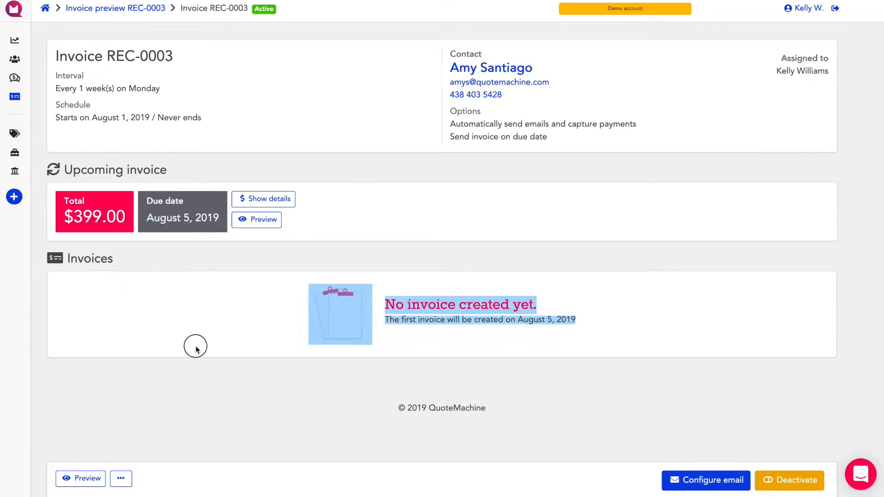
pyautogui.doubleClick(83, 260)
# Step: Open REC-0001 from the recurring invoices list and examine the invoice already generated from it
pyautogui.moveTo(23, 199)
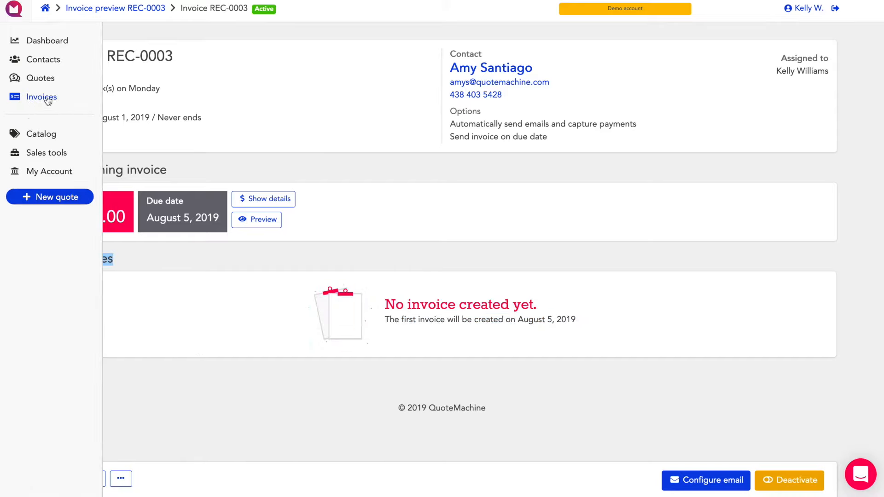
pyautogui.click(47, 98)
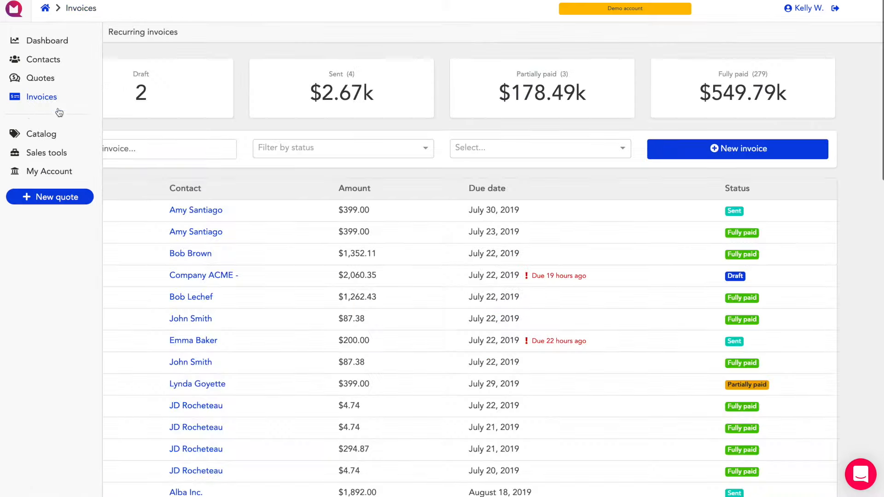
pyautogui.click(150, 37)
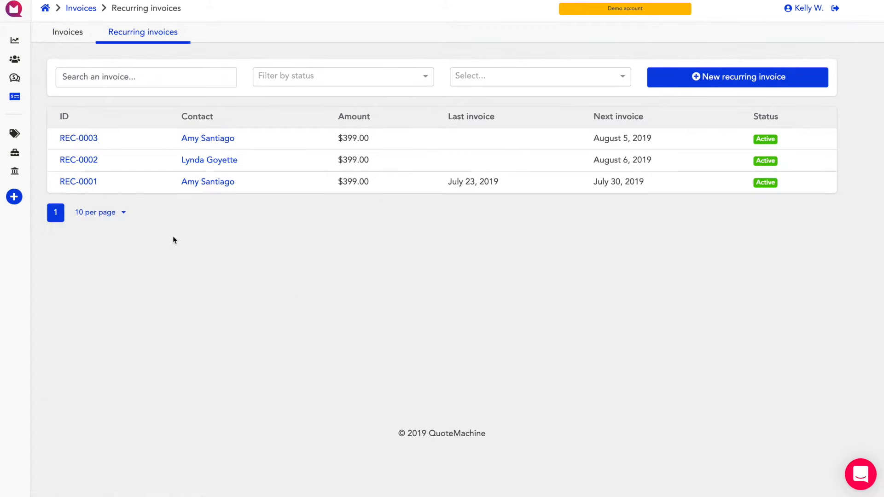
pyautogui.click(75, 181)
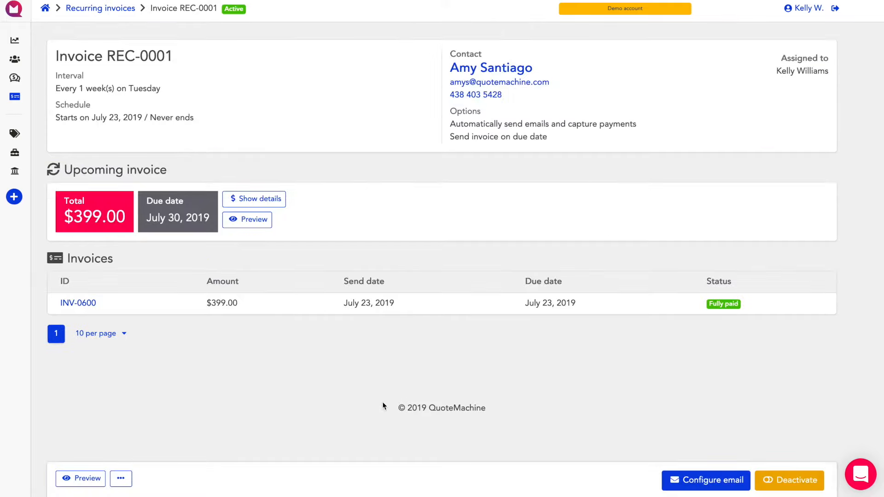
pyautogui.moveTo(50, 307); pyautogui.dragTo(638, 309)
pyautogui.click(324, 374)
# Step: Go back to the dashboard and open the list of recurring invoices from there
pyautogui.click(22, 44)
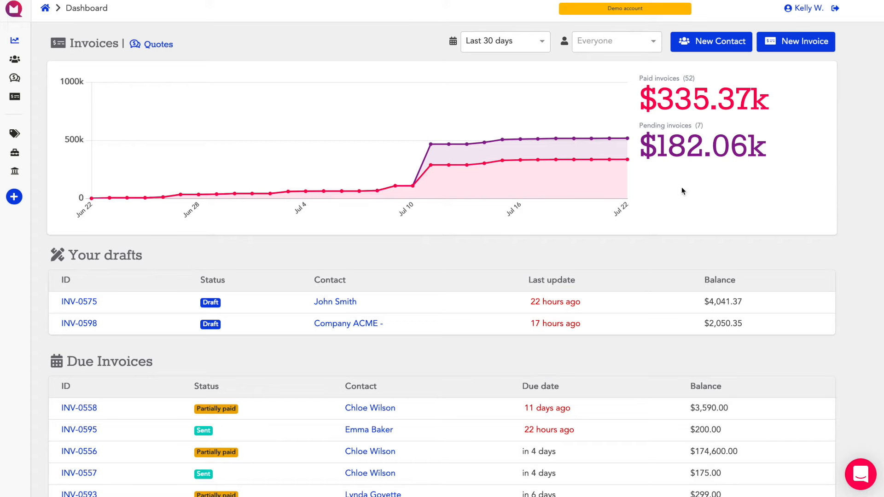
pyautogui.moveTo(78, 106)
pyautogui.click(41, 97)
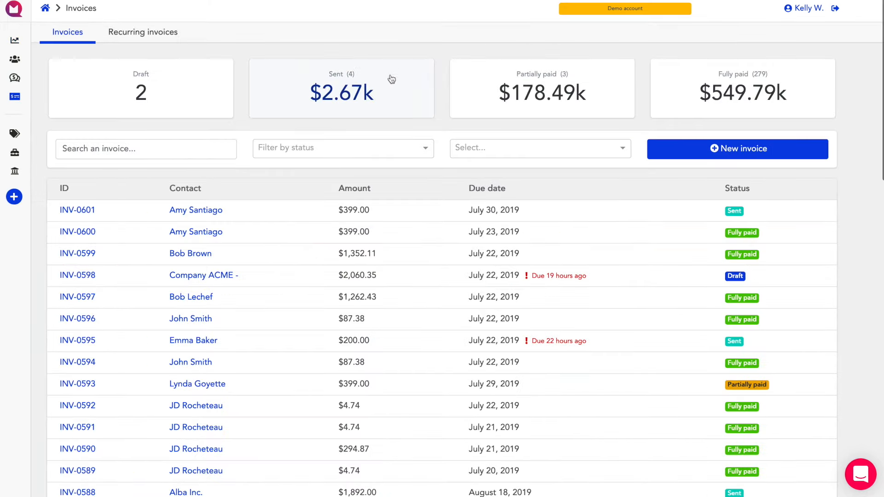
pyautogui.click(147, 33)
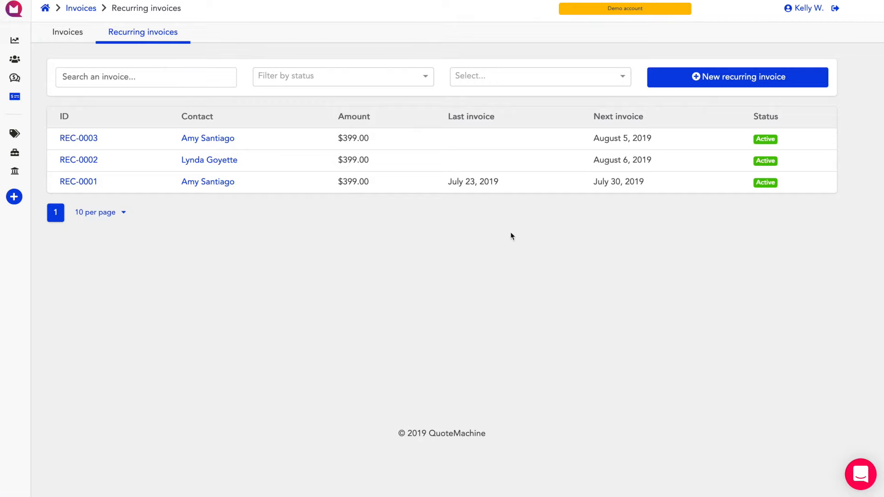
# Step: View the customer choices for a new recurring invoice, close the form without creating one and return to the dashboard
pyautogui.click(736, 81)
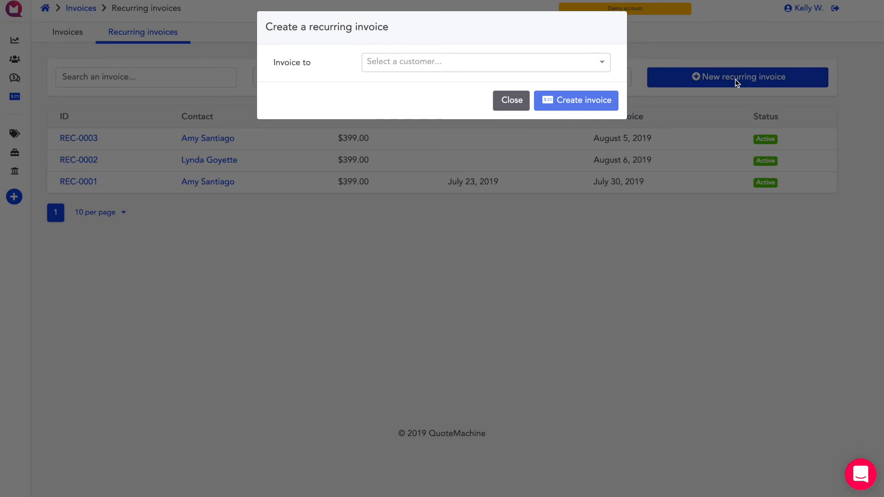
pyautogui.click(536, 65)
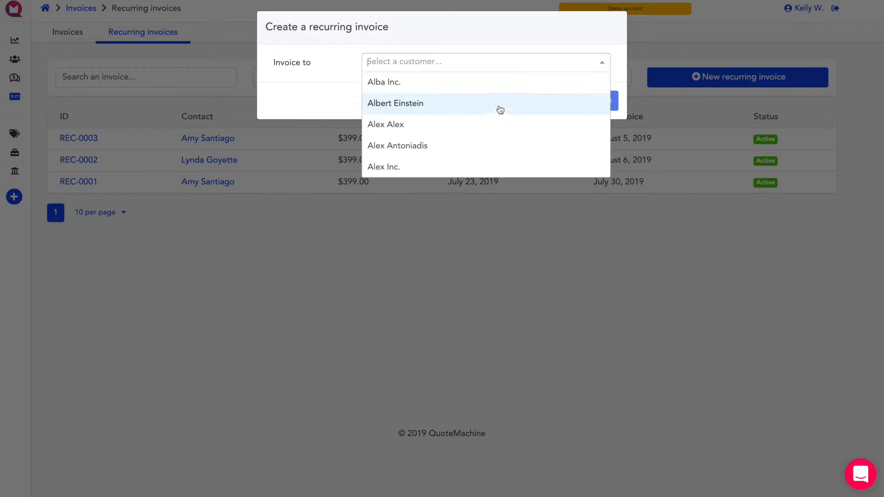
pyautogui.click(579, 29)
pyautogui.click(512, 101)
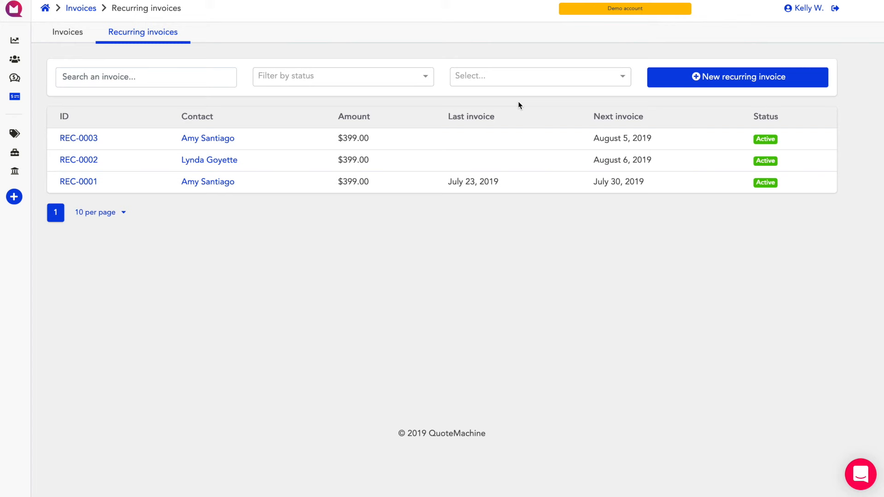
pyautogui.click(30, 40)
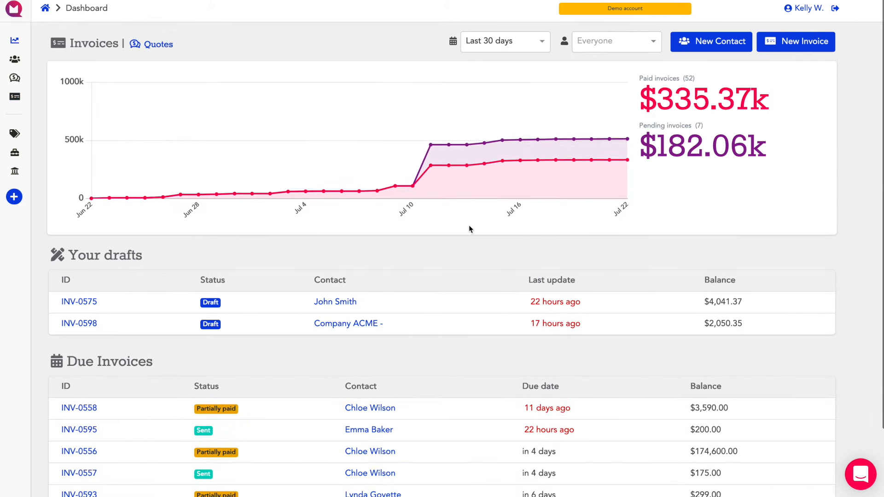